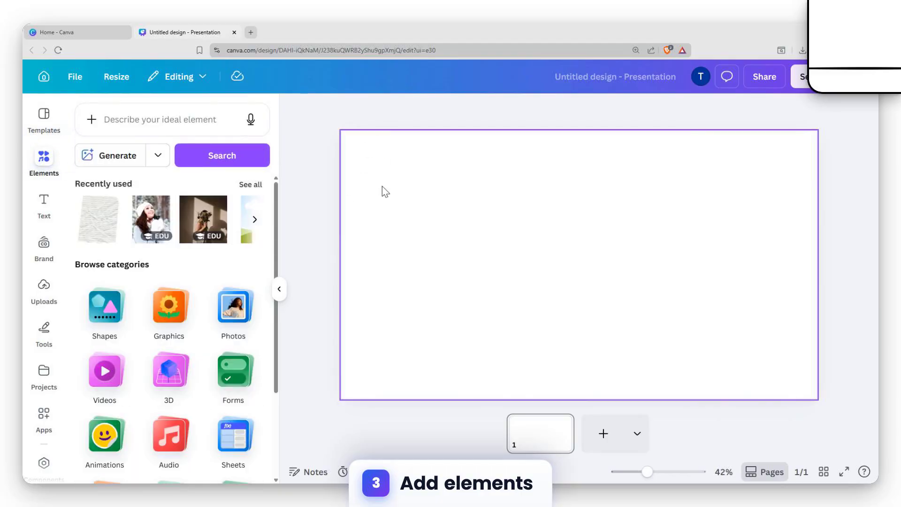
# - Browse the element categories, looking through the Videos and Graphics collections
pyautogui.scroll(-3, 229, 269)
pyautogui.scroll(3, 165, 292)
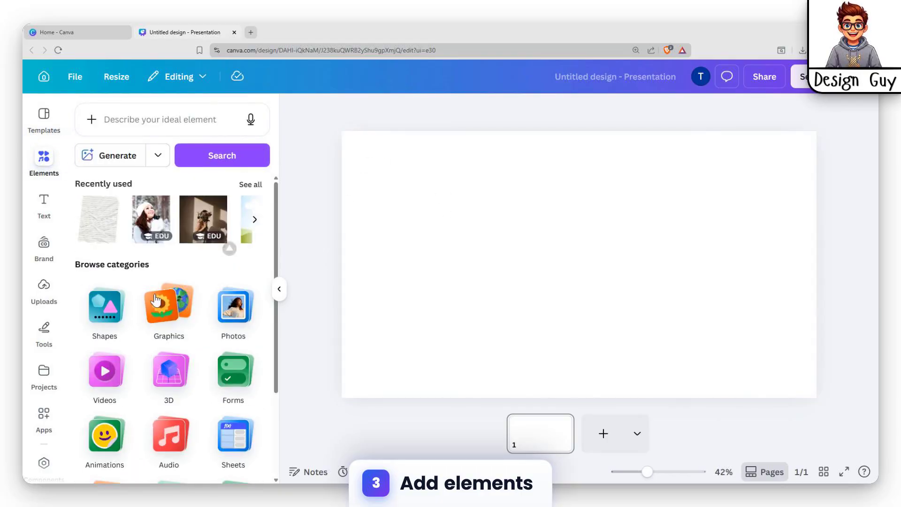
pyautogui.click(106, 374)
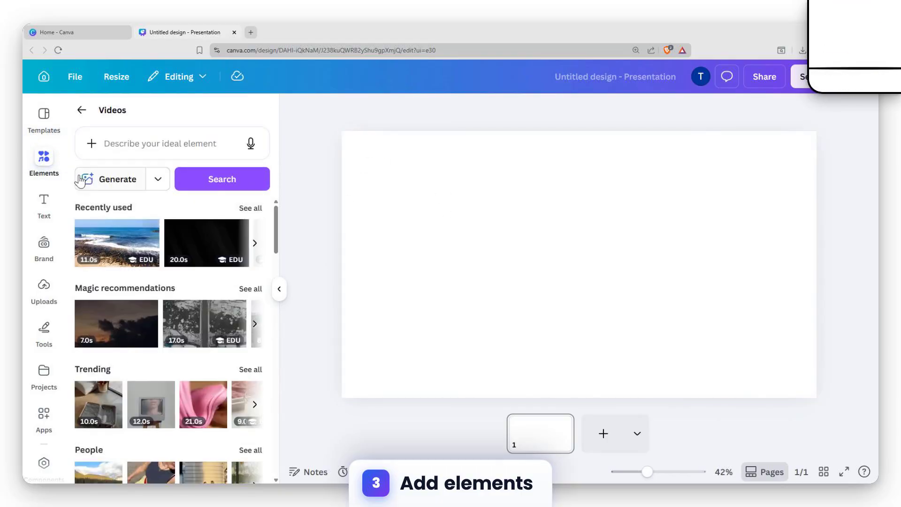
pyautogui.click(43, 153)
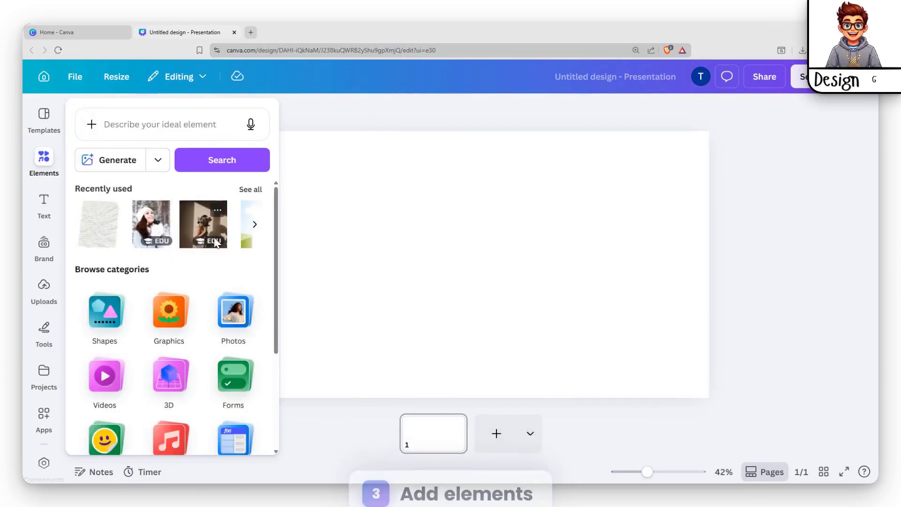
pyautogui.scroll(-3, 196, 268)
pyautogui.click(169, 207)
pyautogui.scroll(-10, 187, 337)
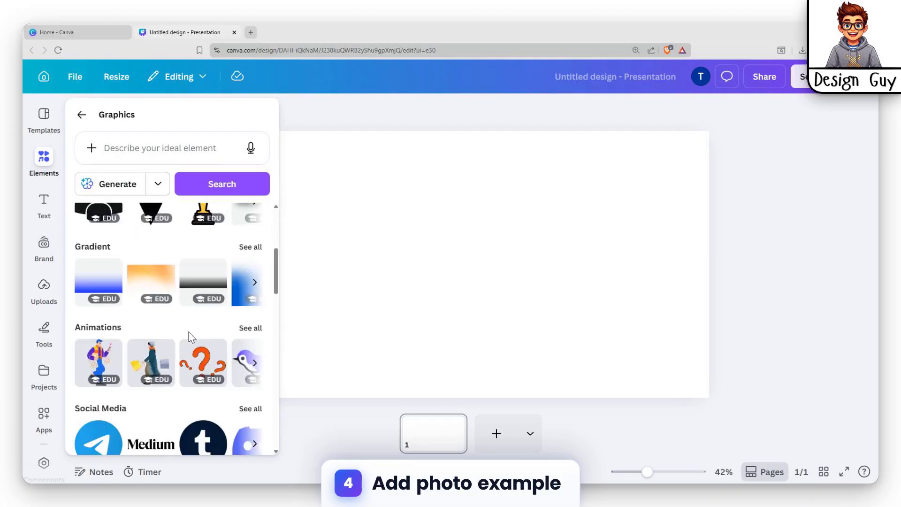
pyautogui.scroll(-5, 187, 352)
pyautogui.scroll(15, 188, 347)
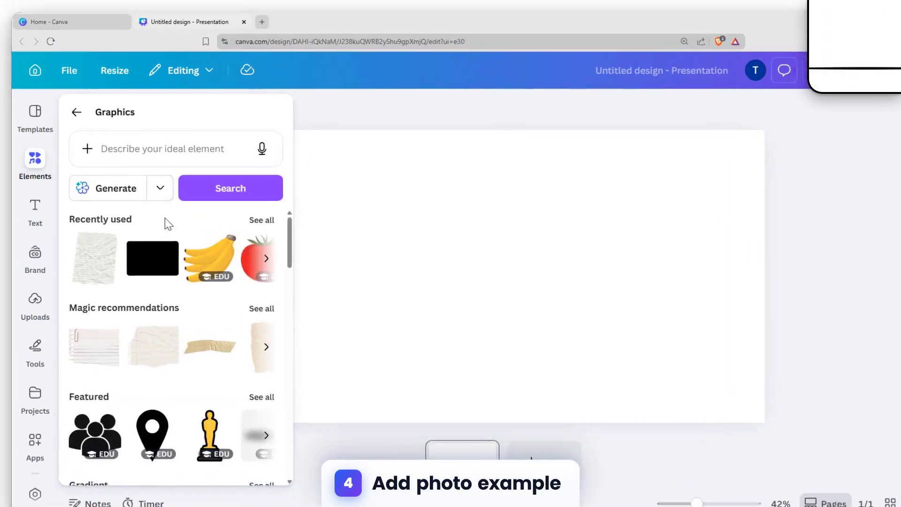
# - Search the graphics for "places" and add the illustration of world landmarks standing on an open book to the page
pyautogui.click(145, 142)
pyautogui.write('places')
pyautogui.press('Return')
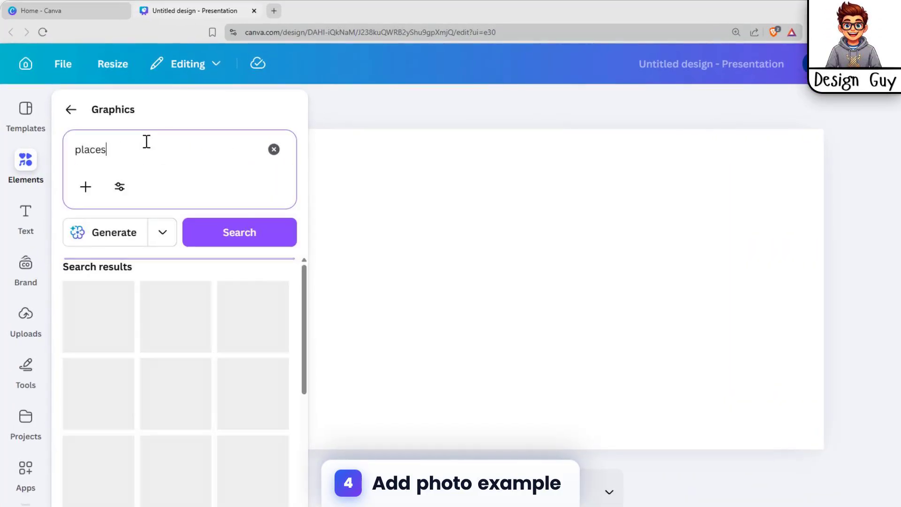
pyautogui.scroll(-10, 187, 416)
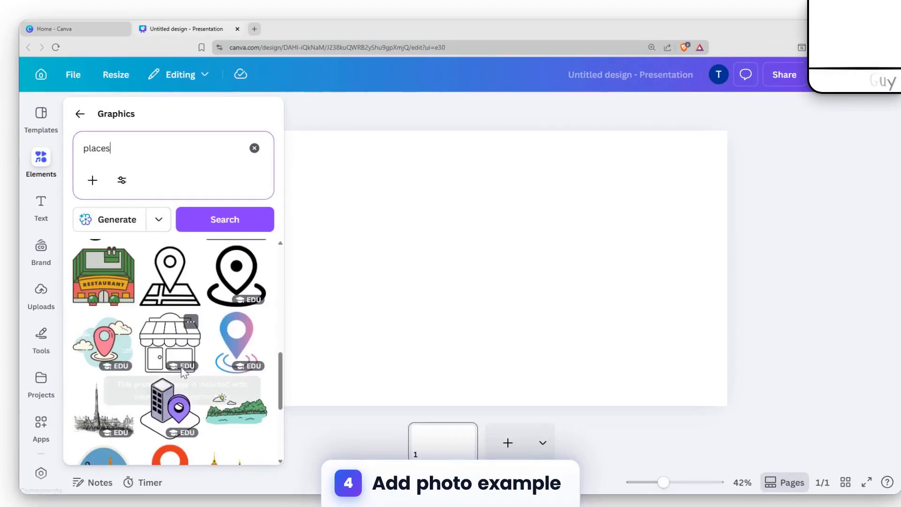
pyautogui.scroll(10, 162, 301)
pyautogui.click(44, 162)
pyautogui.click(42, 164)
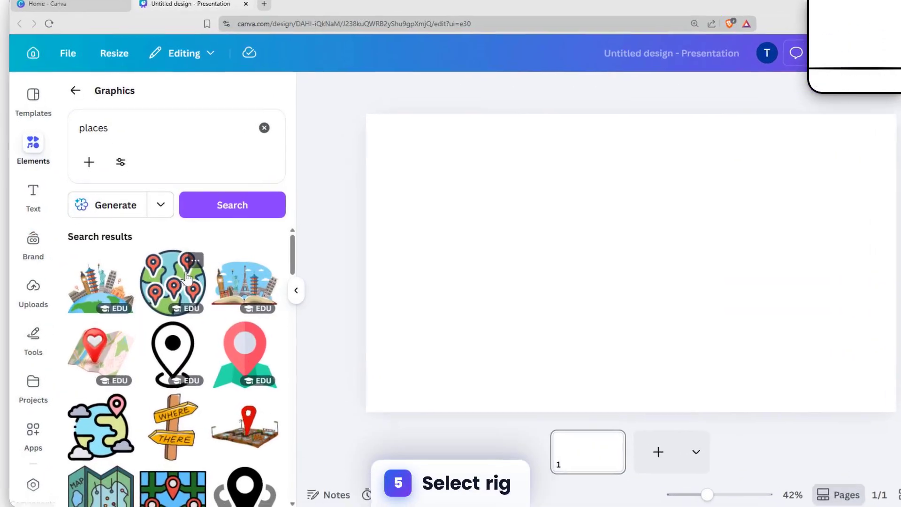
pyautogui.click(233, 283)
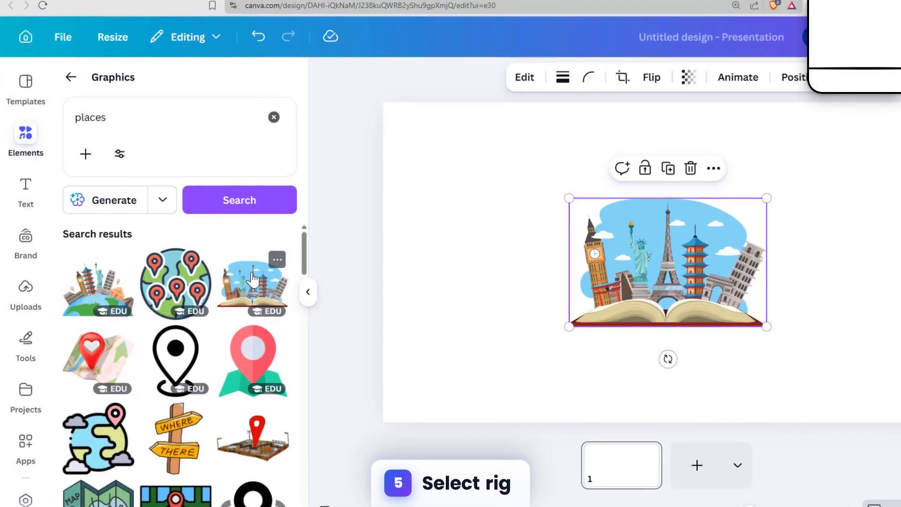
# - Place the landmarks illustration along the page's bottom edge and enlarge it to fill about two thirds of the page width
pyautogui.moveTo(593, 258); pyautogui.dragTo(547, 338)
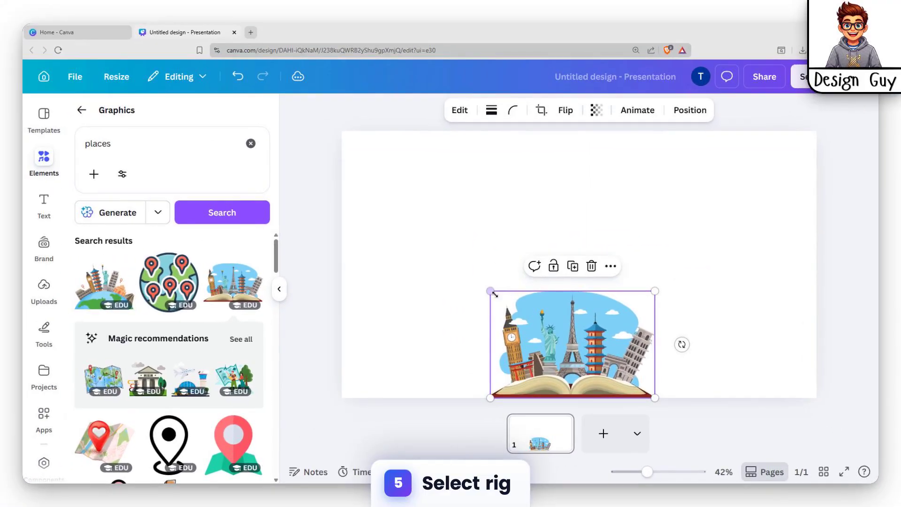
pyautogui.moveTo(494, 294); pyautogui.dragTo(410, 243)
pyautogui.moveTo(656, 242); pyautogui.dragTo(733, 203)
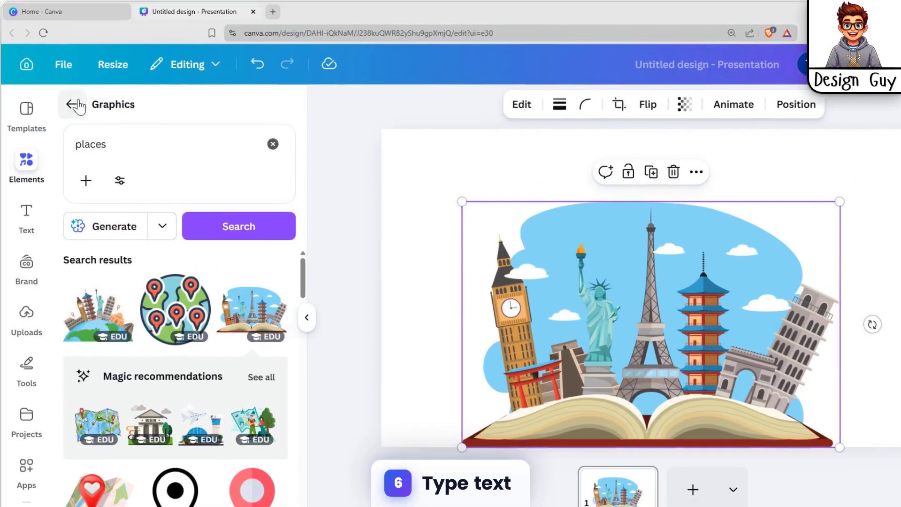
# - Add a heading to the page with the text "STORY BOOK"
pyautogui.click(82, 110)
pyautogui.click(26, 210)
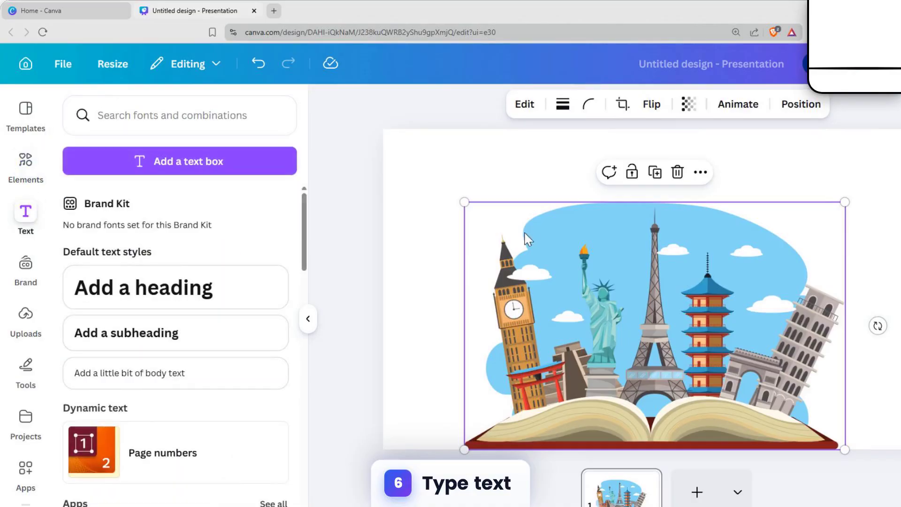
pyautogui.click(177, 288)
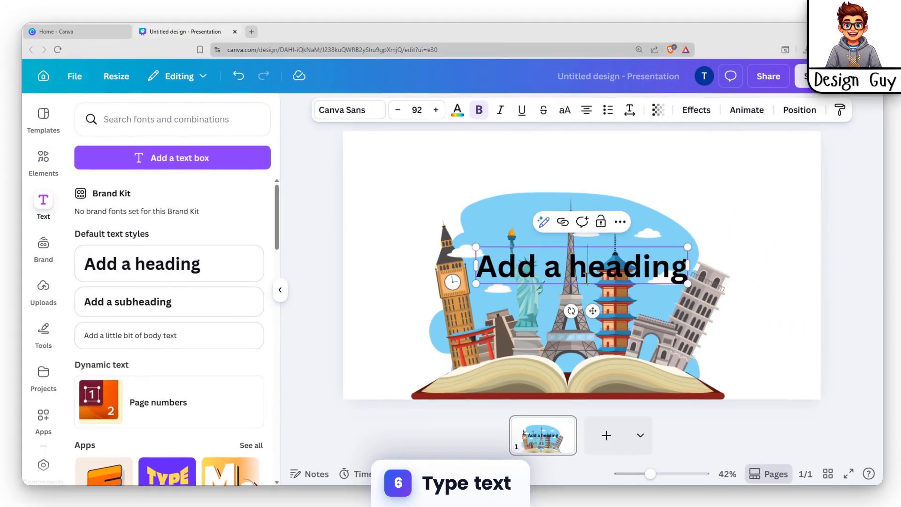
pyautogui.write('A')
pyautogui.hotkey('ctrl', 'a')
pyautogui.write('S')
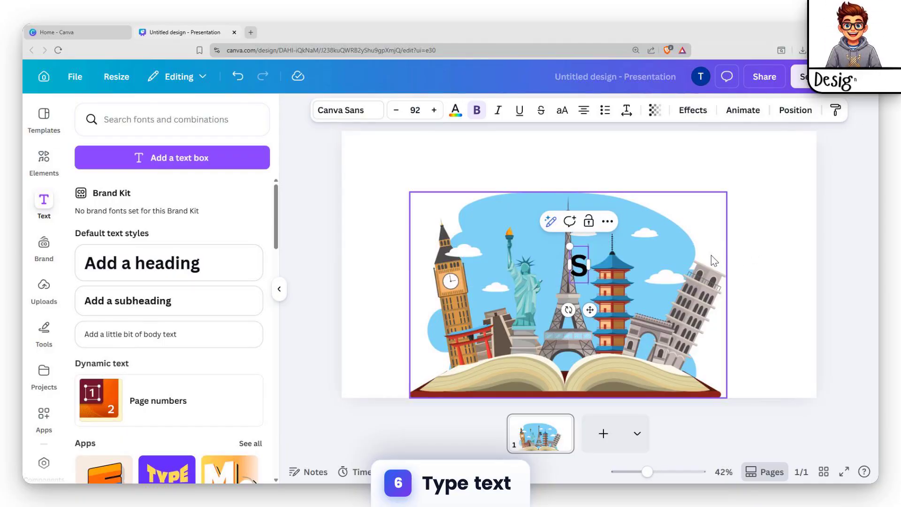
pyautogui.write('TOR')
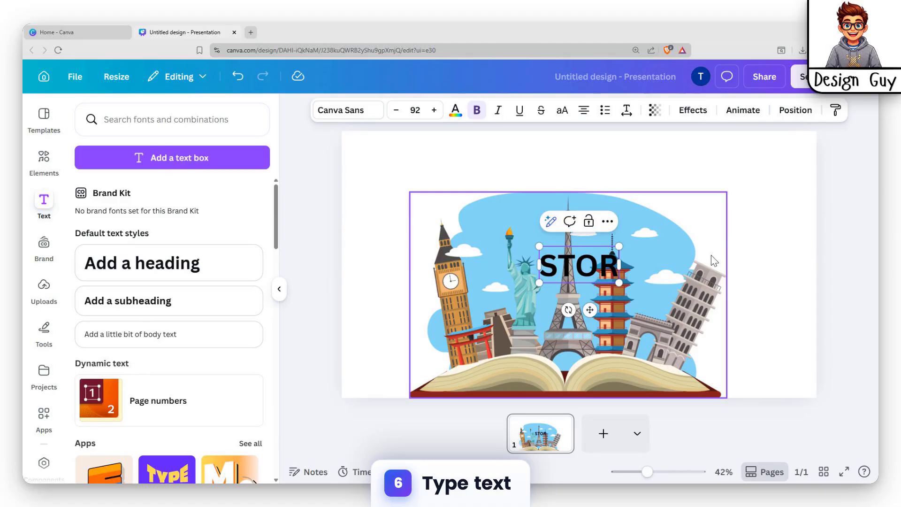
pyautogui.write('Y BOOK')
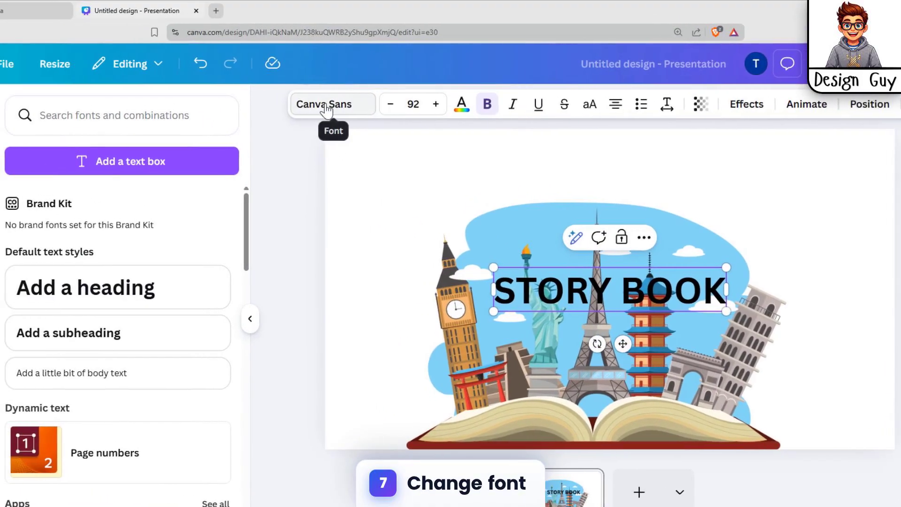
# - Set the STORY BOOK heading's font to Gagalin
pyautogui.click(266, 77)
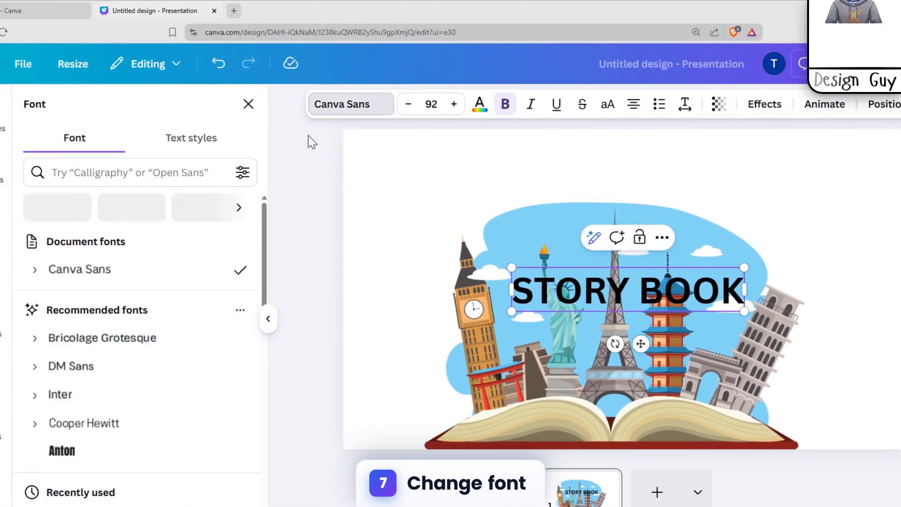
pyautogui.scroll(-3, 76, 298)
pyautogui.scroll(-3, 188, 338)
pyautogui.click(188, 300)
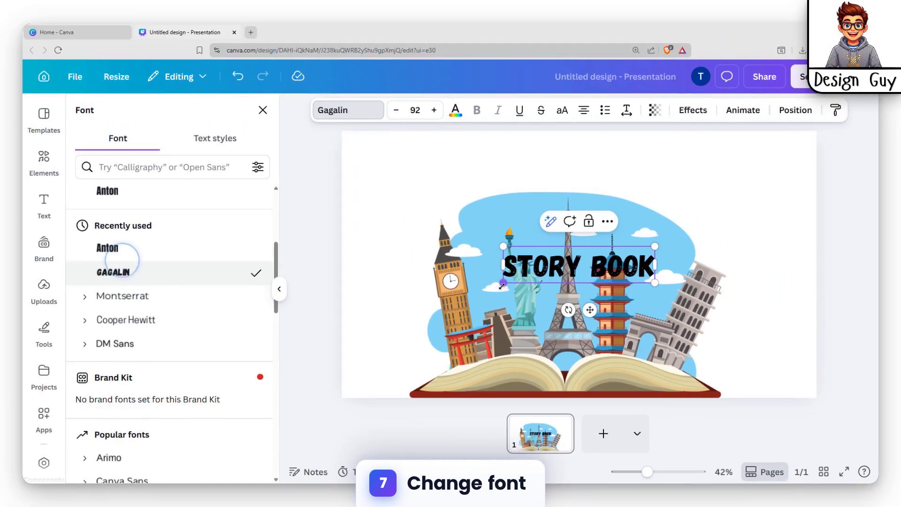
# - Enlarge the STORY BOOK heading to a size of about 154 and place it across the landmarks just above the open book
pyautogui.moveTo(502, 285); pyautogui.dragTo(438, 298)
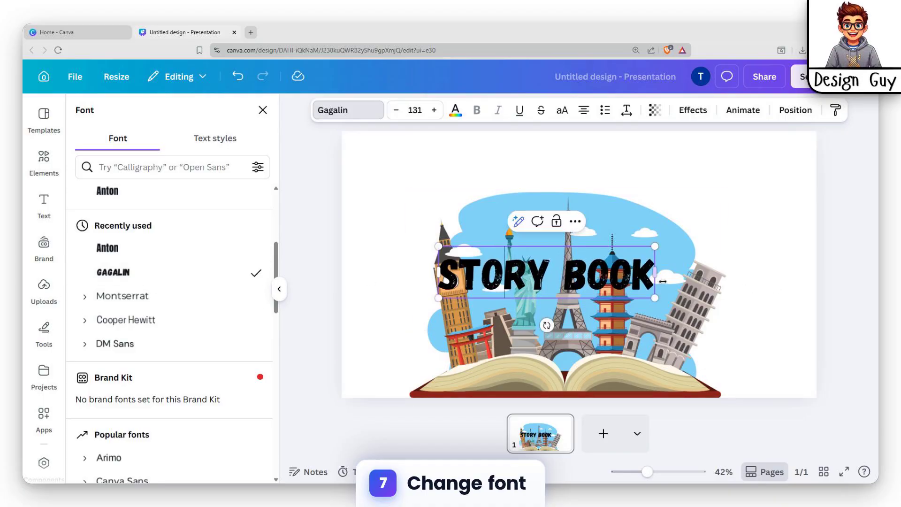
pyautogui.moveTo(655, 296); pyautogui.dragTo(684, 315)
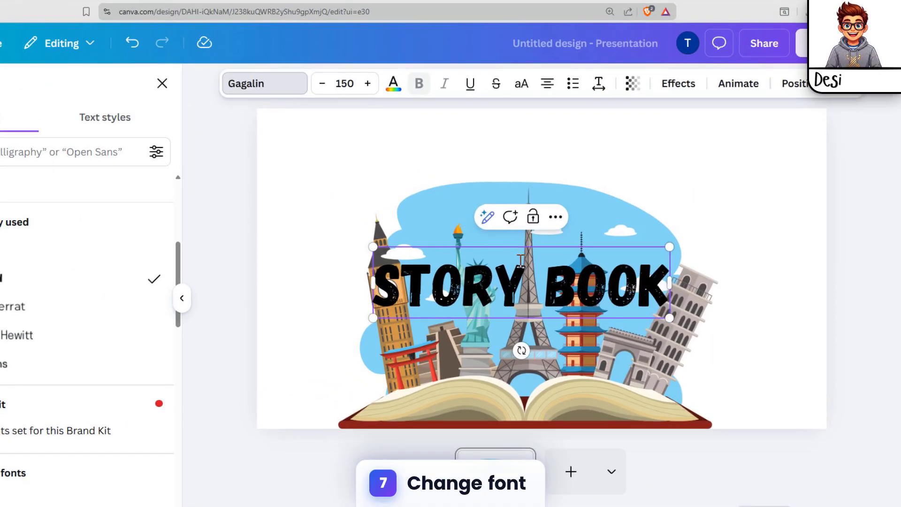
pyautogui.moveTo(562, 246); pyautogui.dragTo(524, 296)
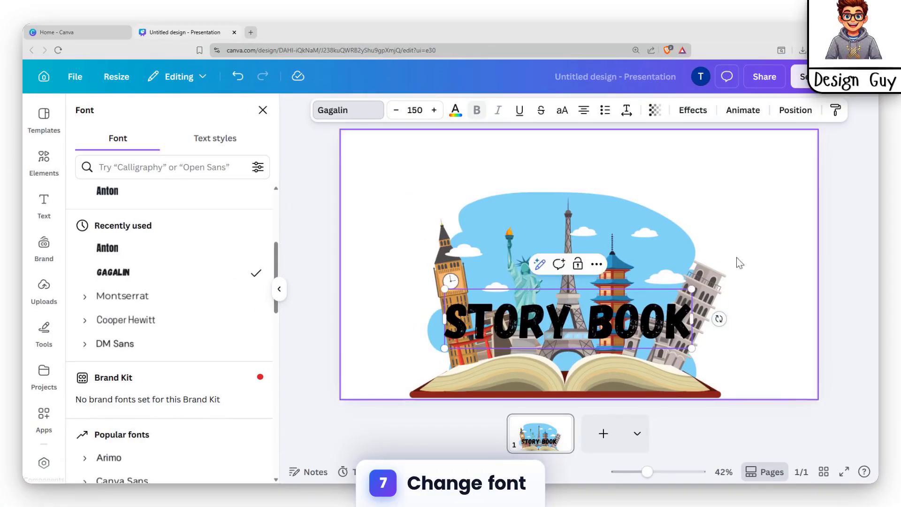
pyautogui.click(740, 263)
pyautogui.click(630, 304)
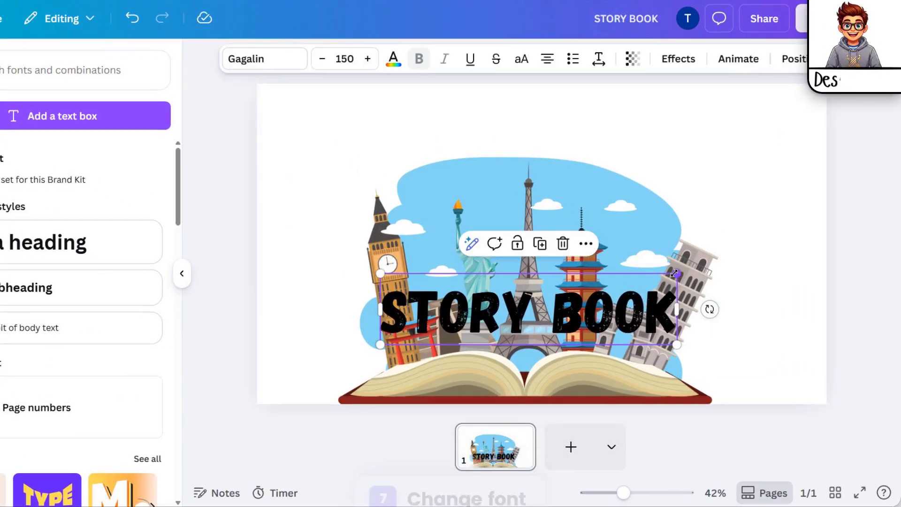
pyautogui.moveTo(674, 273); pyautogui.dragTo(681, 270)
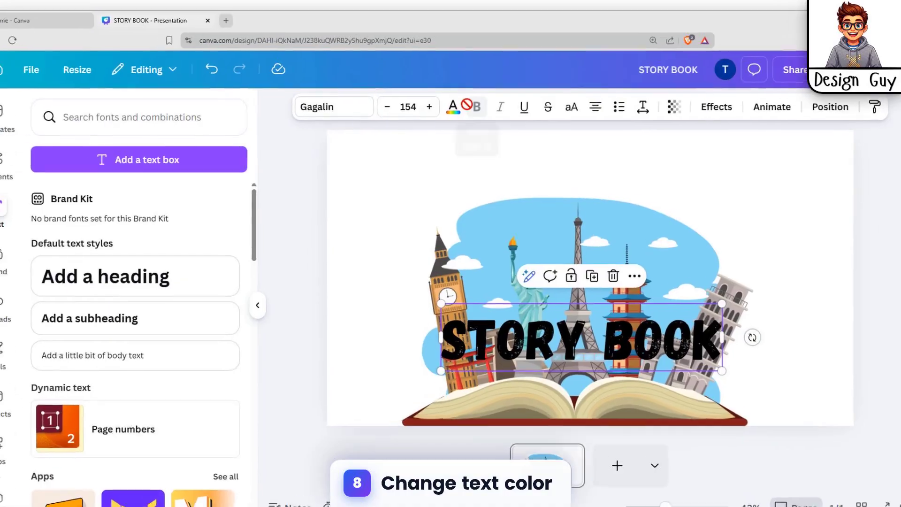
# - Colour the STORY BOOK heading white and duplicate it
pyautogui.click(452, 106)
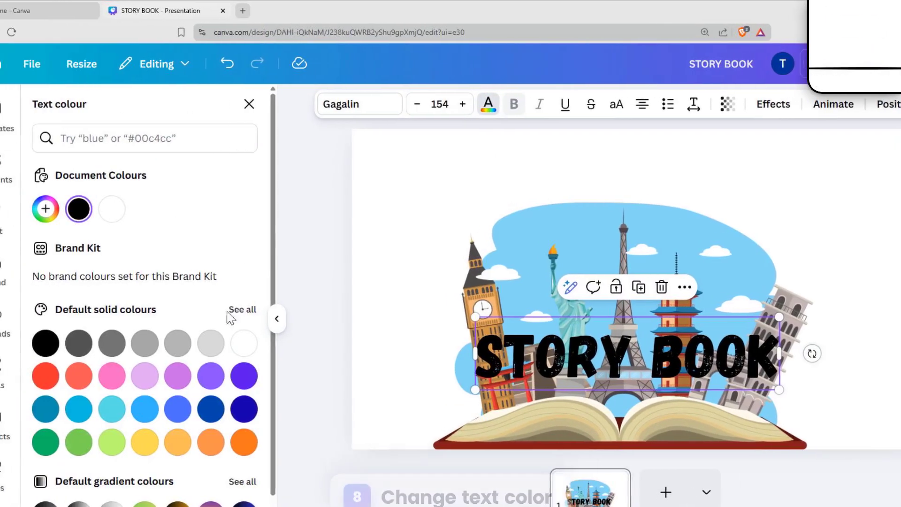
pyautogui.click(227, 328)
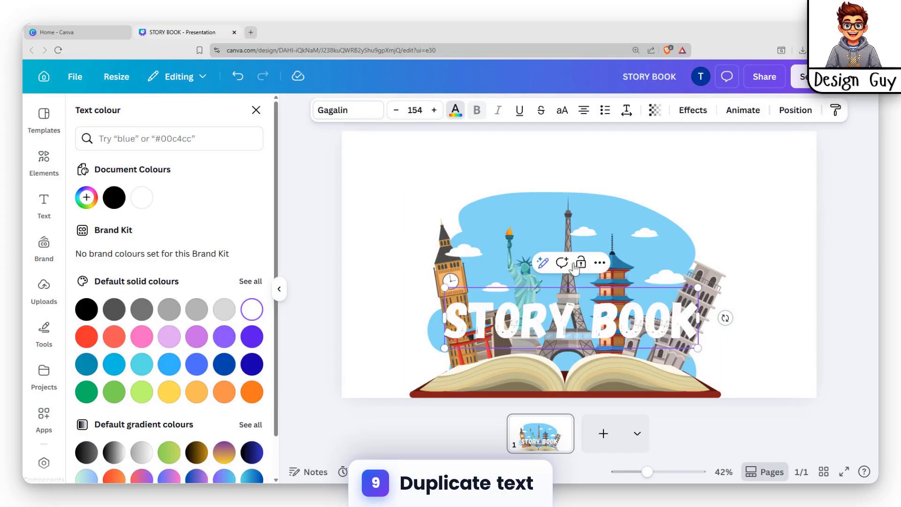
pyautogui.click(600, 227)
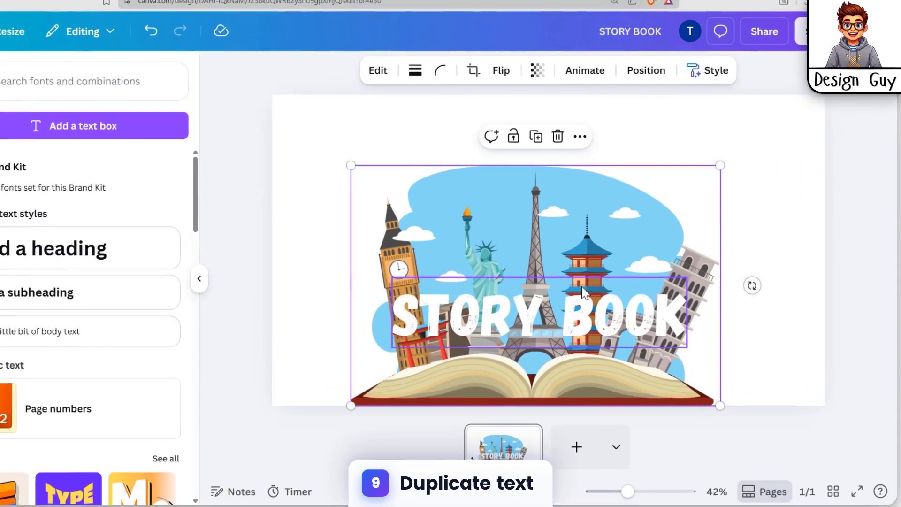
pyautogui.click(605, 302)
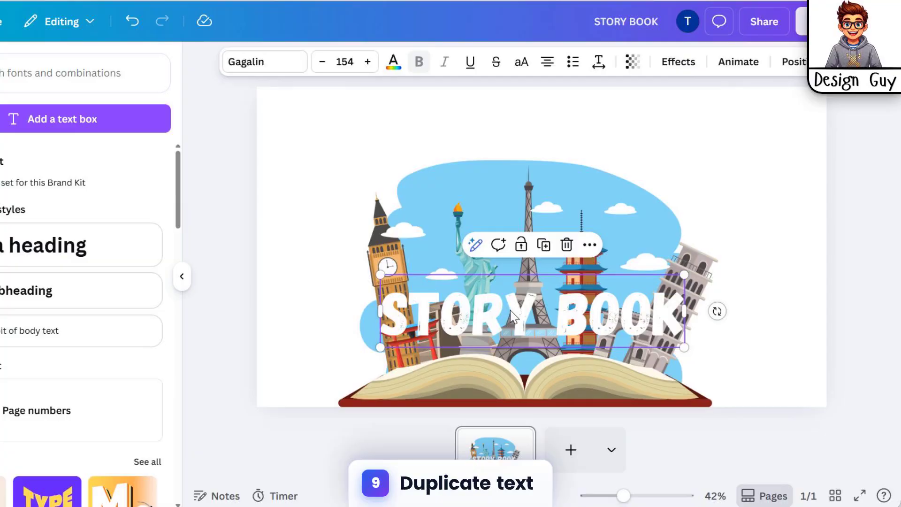
pyautogui.hotkey('ctrl', 'd')
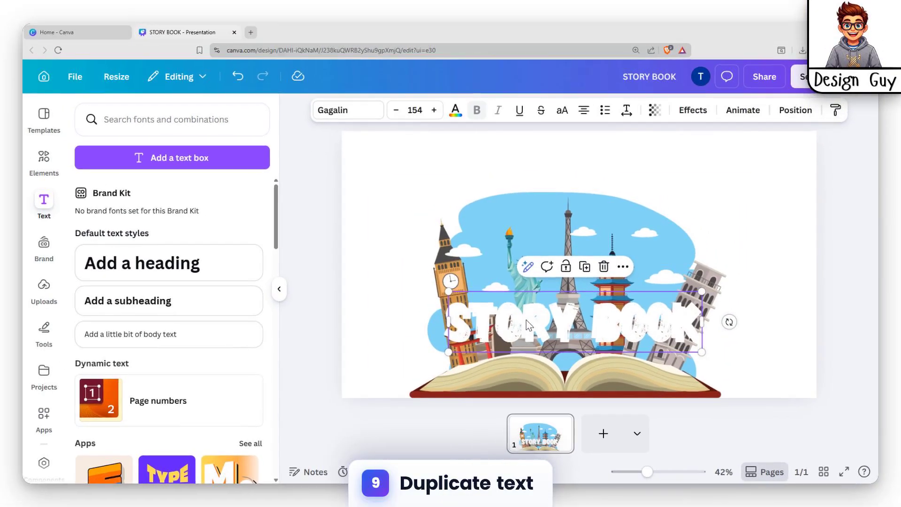
# - Apply the Hollow text effect with a thickness of 64 to the duplicated STORY BOOK heading
pyautogui.doubleClick(528, 324)
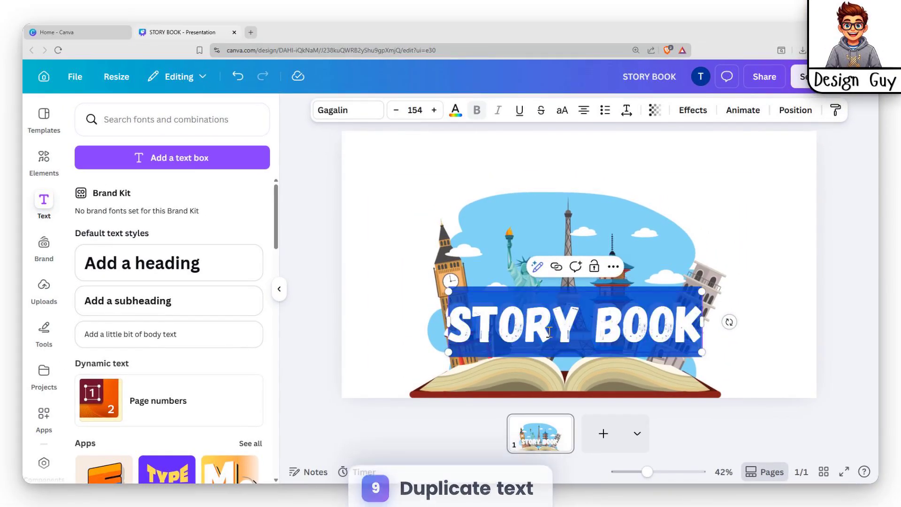
pyautogui.click(745, 288)
pyautogui.click(610, 324)
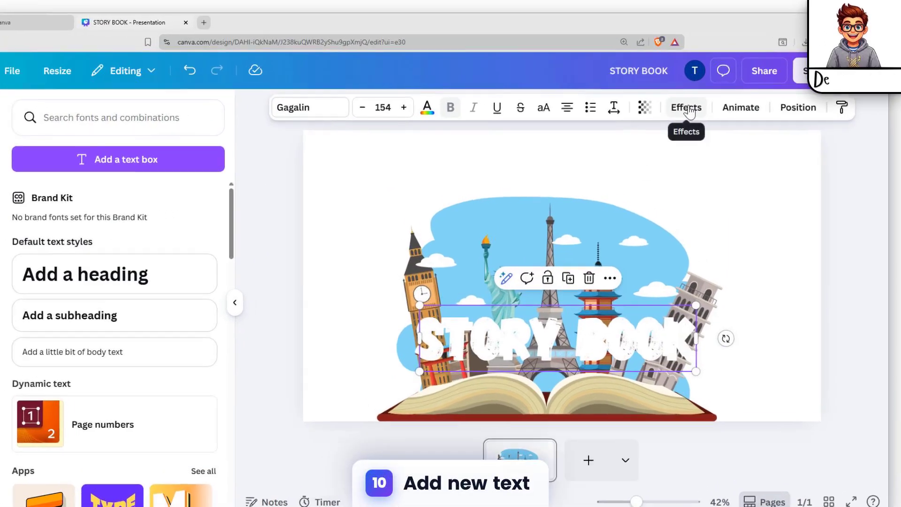
pyautogui.click(693, 110)
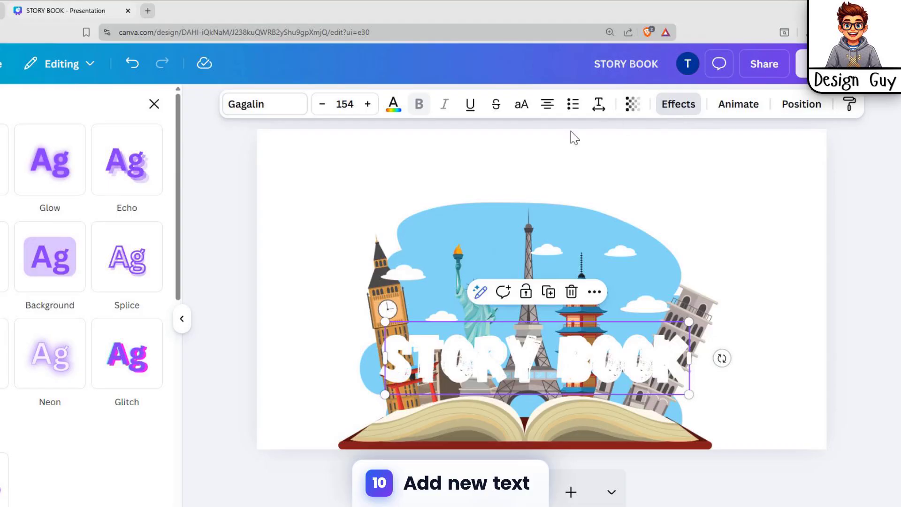
pyautogui.click(40, 346)
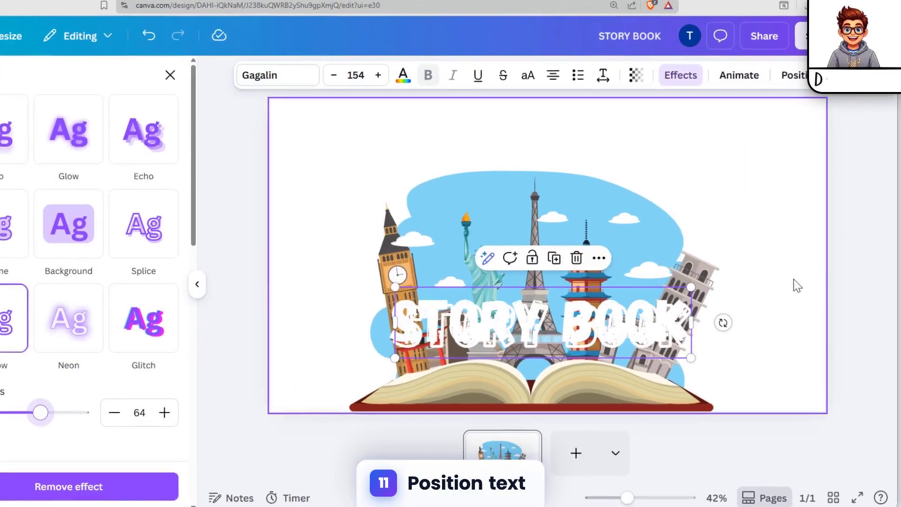
pyautogui.click(776, 279)
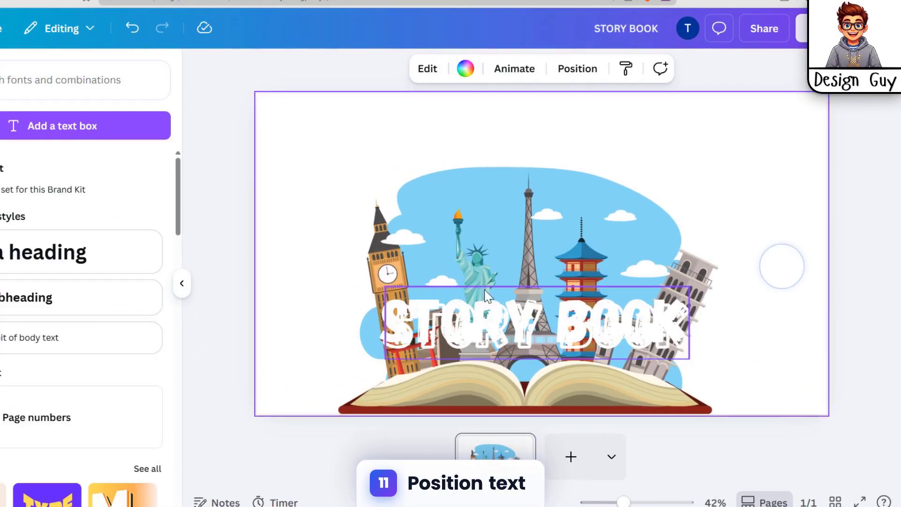
# - Duplicate the world landmarks illustration and align the copy directly over the original
pyautogui.click(556, 235)
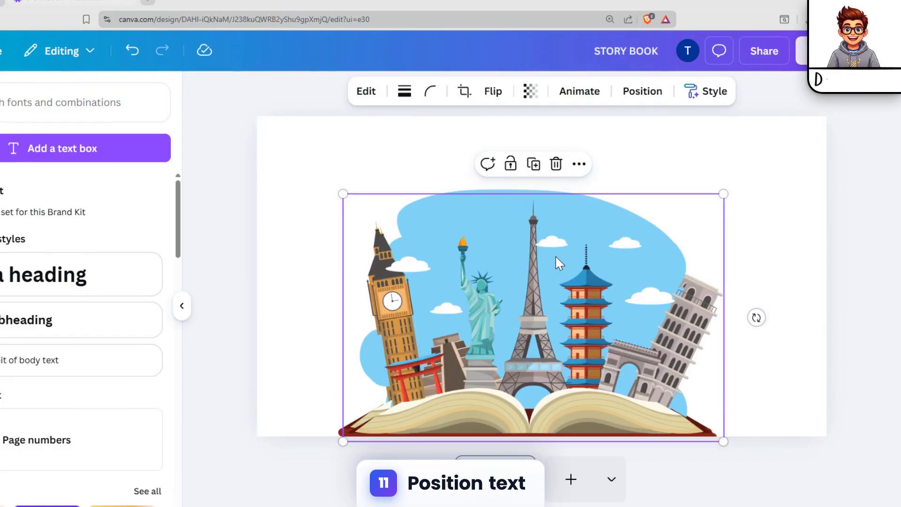
pyautogui.moveTo(555, 255)
pyautogui.mouseDown()
pyautogui.moveTo(522, 251)
pyautogui.moveTo(538, 270)
pyautogui.moveTo(544, 248)
pyautogui.mouseUp()
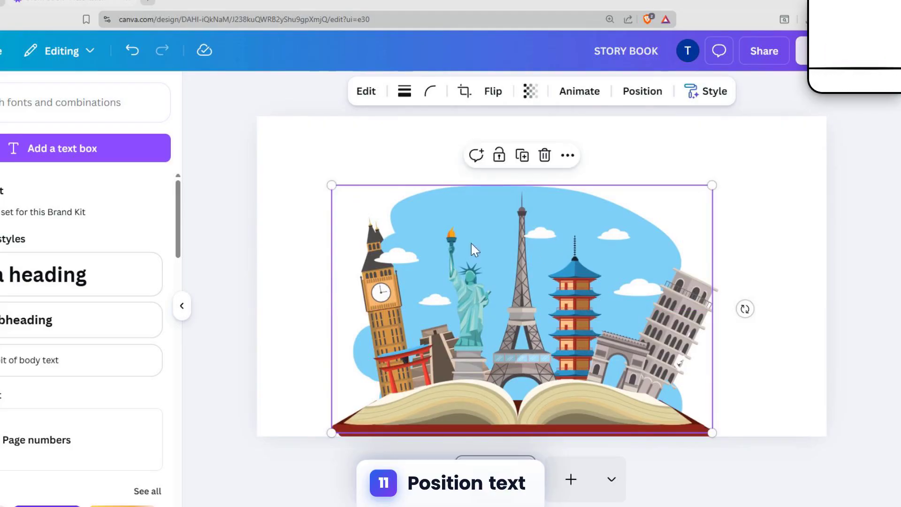
# - Reorder the layers so the duplicate illustration sits between the hollow and solid STORY BOOK headings
pyautogui.click(638, 99)
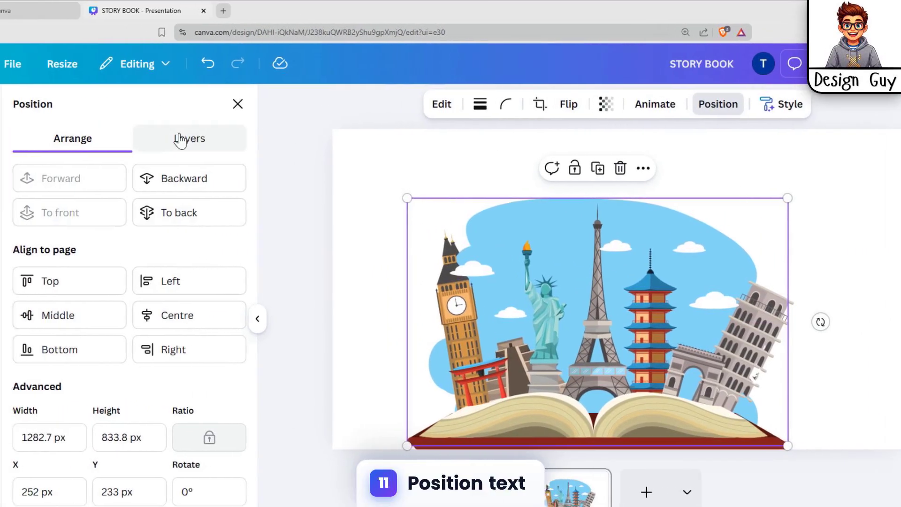
pyautogui.click(104, 127)
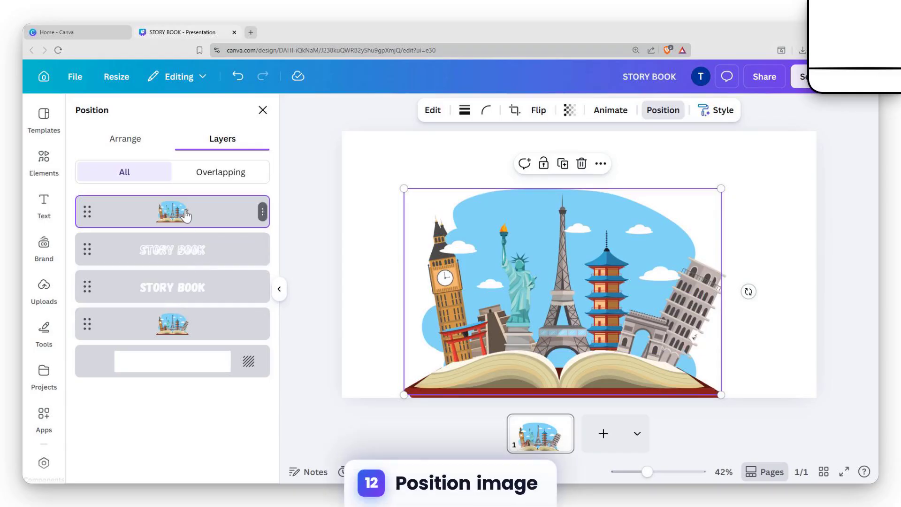
pyautogui.moveTo(186, 216); pyautogui.dragTo(181, 264)
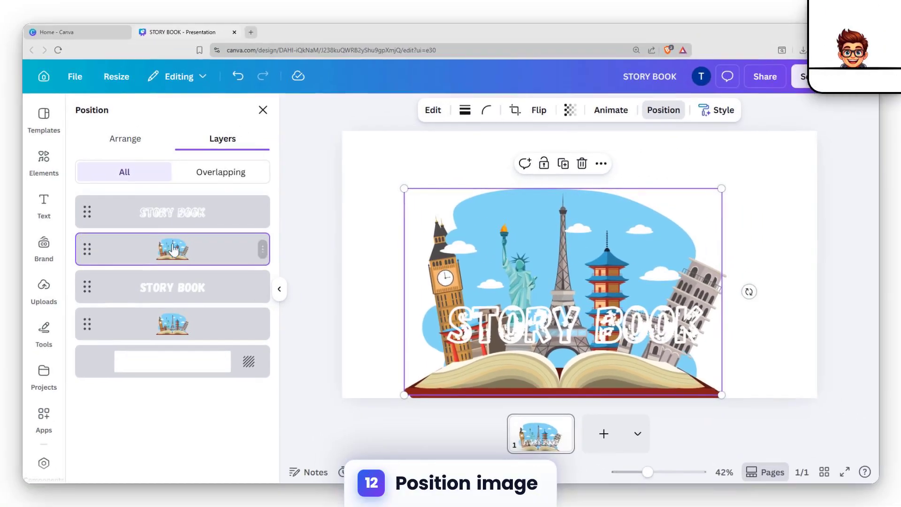
pyautogui.click(185, 214)
pyautogui.click(582, 202)
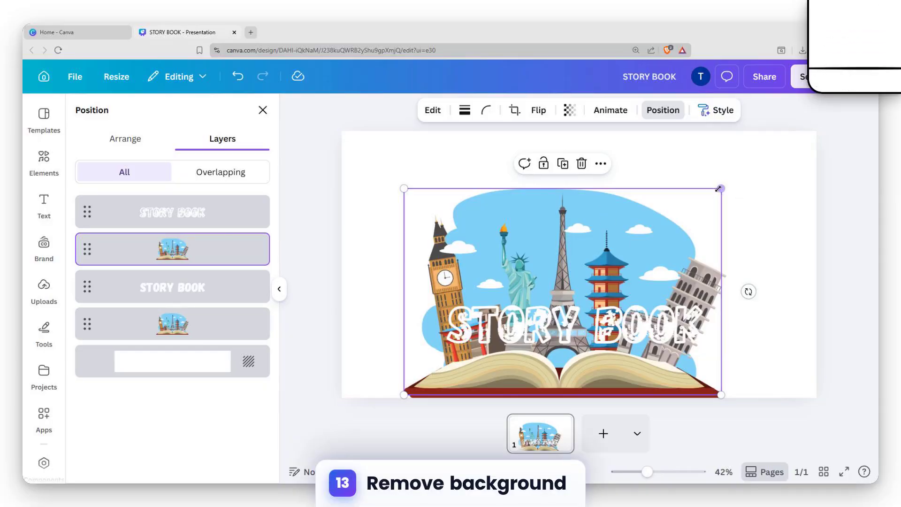
# - Undo the duplicate illustration's layer move and alignment, keeping the duplicate itself on the page
pyautogui.moveTo(720, 190); pyautogui.dragTo(756, 280)
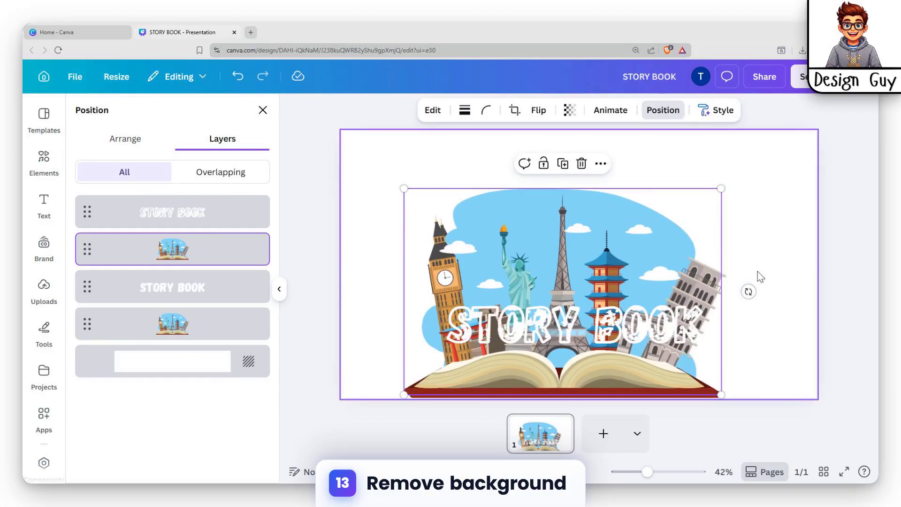
pyautogui.hotkey('ctrl', ']')
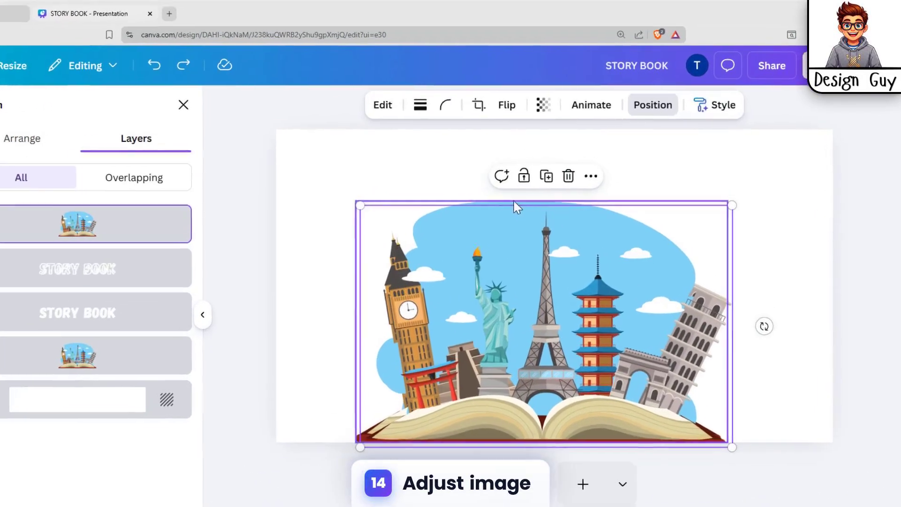
pyautogui.click(541, 197)
pyautogui.click(504, 213)
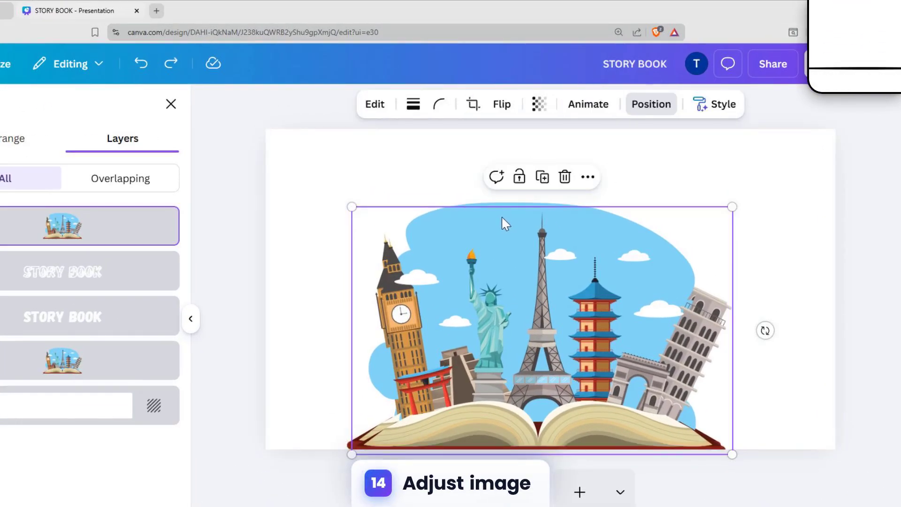
pyautogui.moveTo(349, 205); pyautogui.dragTo(327, 229)
pyautogui.hotkey('ctrl', 'z')
pyautogui.hotkey('ctrl', 'z')
pyautogui.click(114, 318)
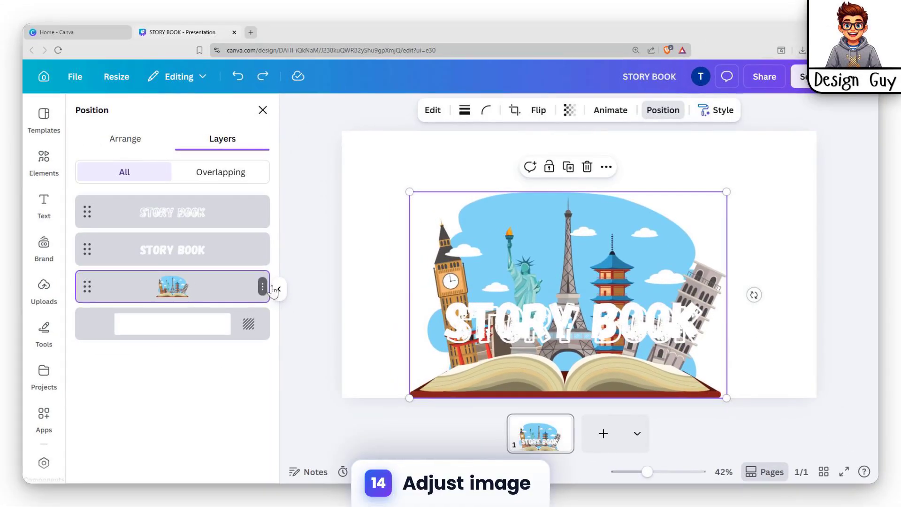
pyautogui.hotkey('ctrl', 'y')
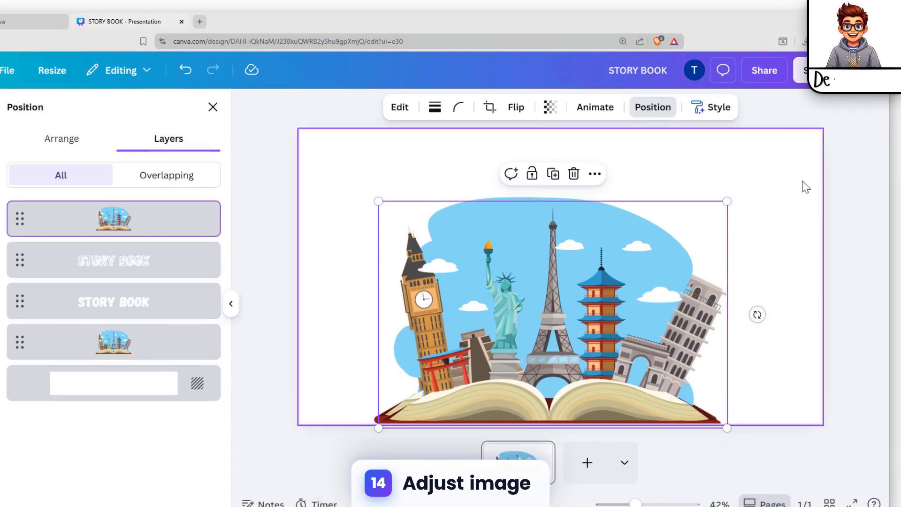
# - Move the duplicate illustration one layer down, directly beneath the hollow STORY BOOK heading
pyautogui.click(785, 181)
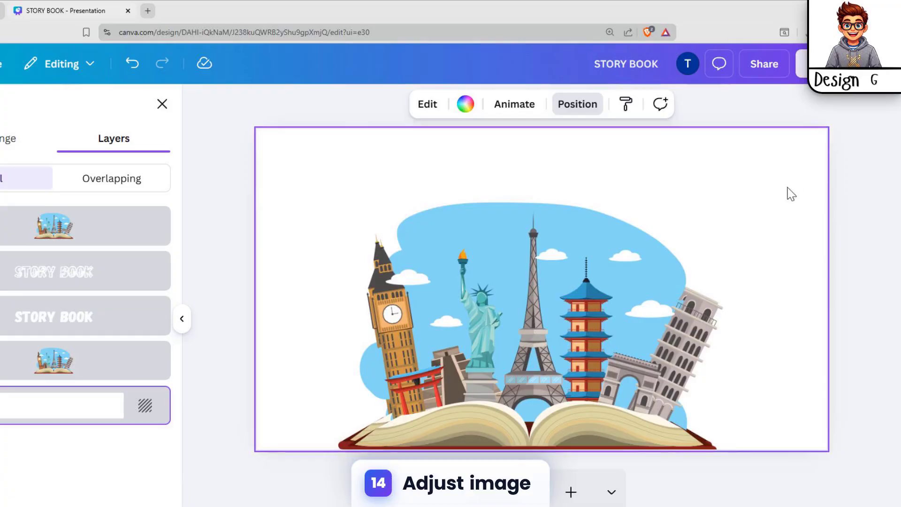
pyautogui.click(629, 248)
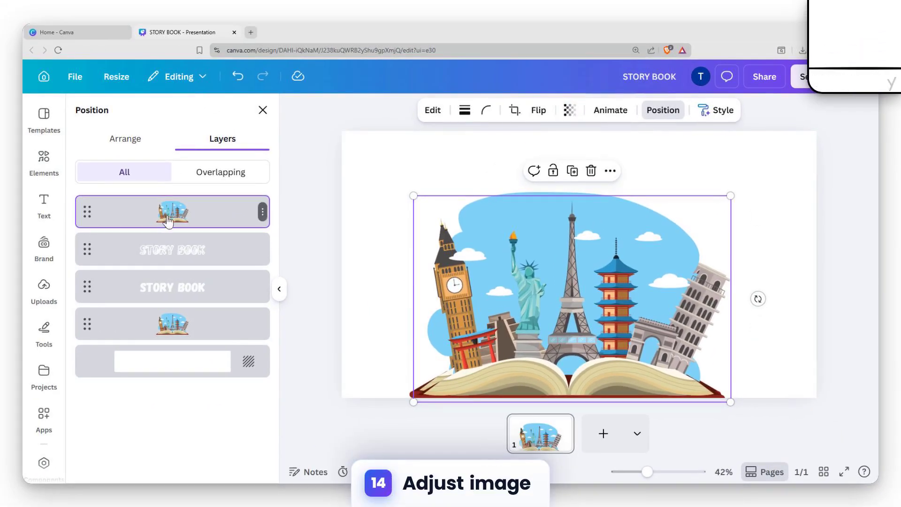
pyautogui.moveTo(168, 221); pyautogui.dragTo(168, 256)
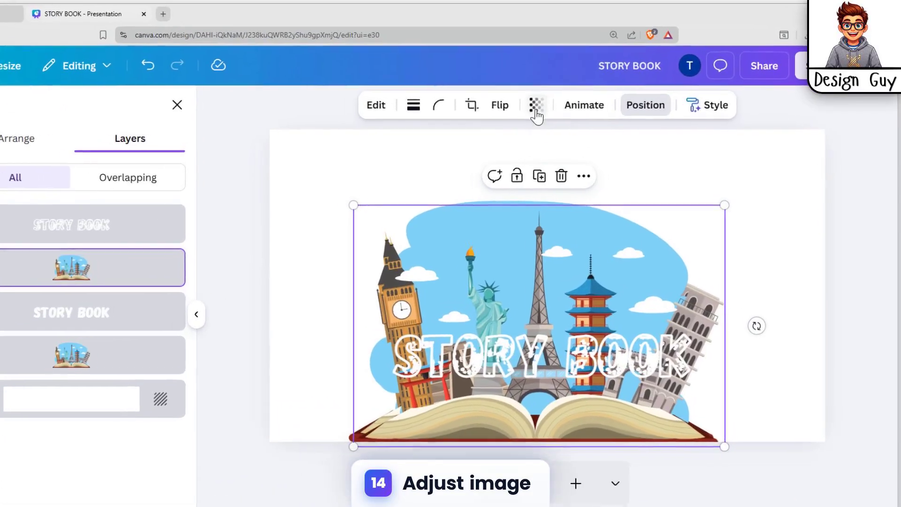
# - Lower the duplicate illustration's transparency value so the solid heading shows through, and align the copy over the original
pyautogui.click(569, 110)
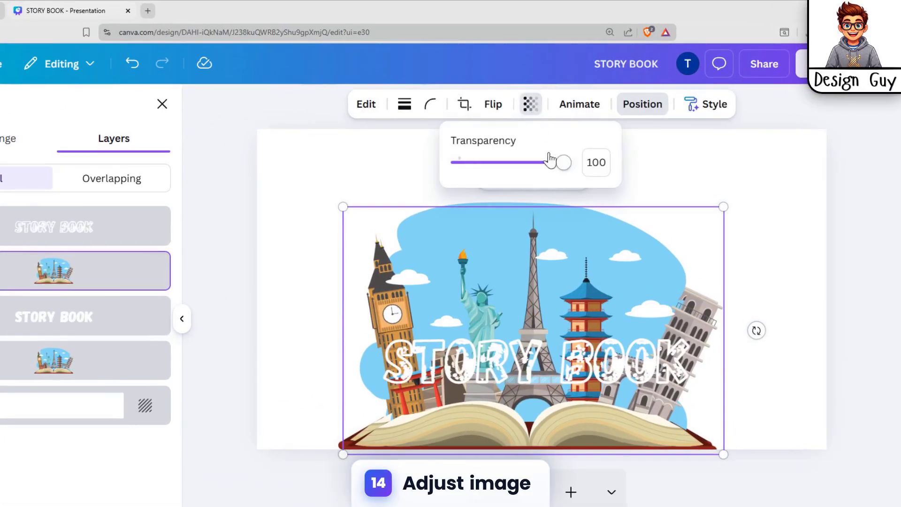
pyautogui.moveTo(563, 162); pyautogui.dragTo(510, 182)
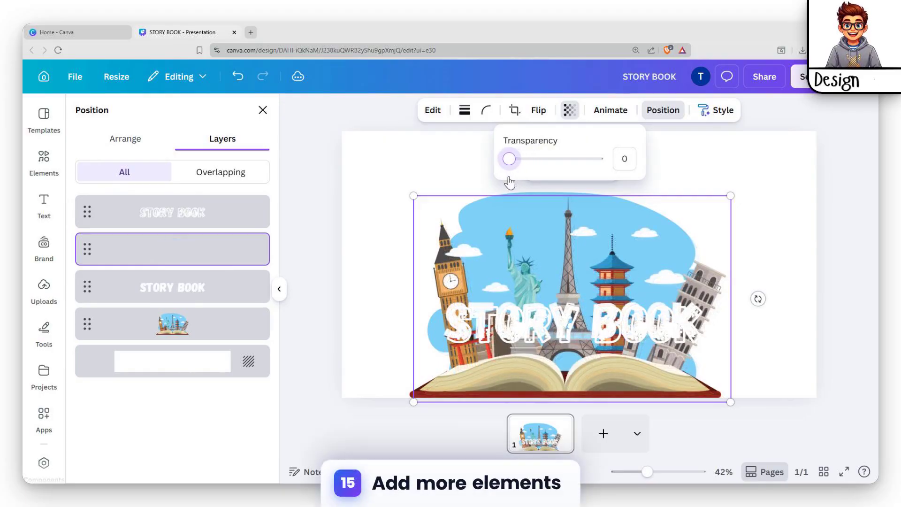
pyautogui.click(550, 230)
pyautogui.moveTo(550, 230); pyautogui.dragTo(556, 225)
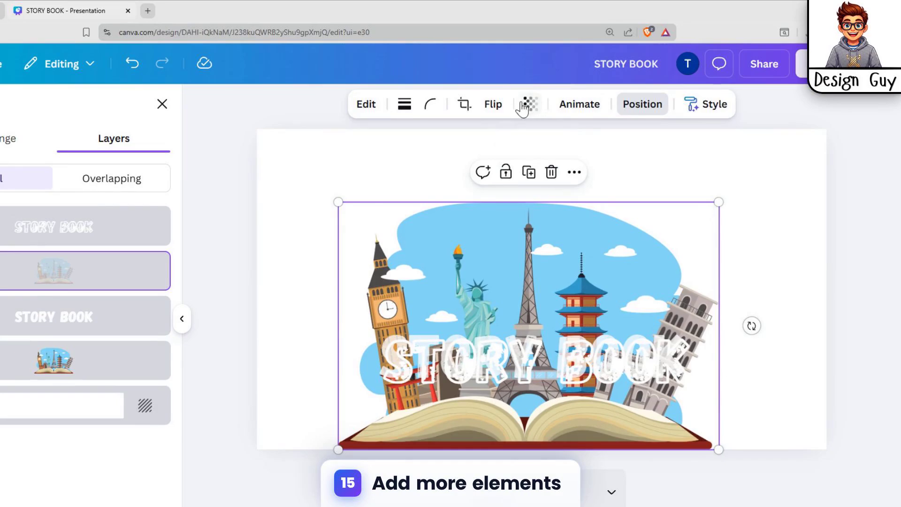
# - Apply the Doodle Style Match from the Handmade styles to the duplicate illustration
pyautogui.click(365, 112)
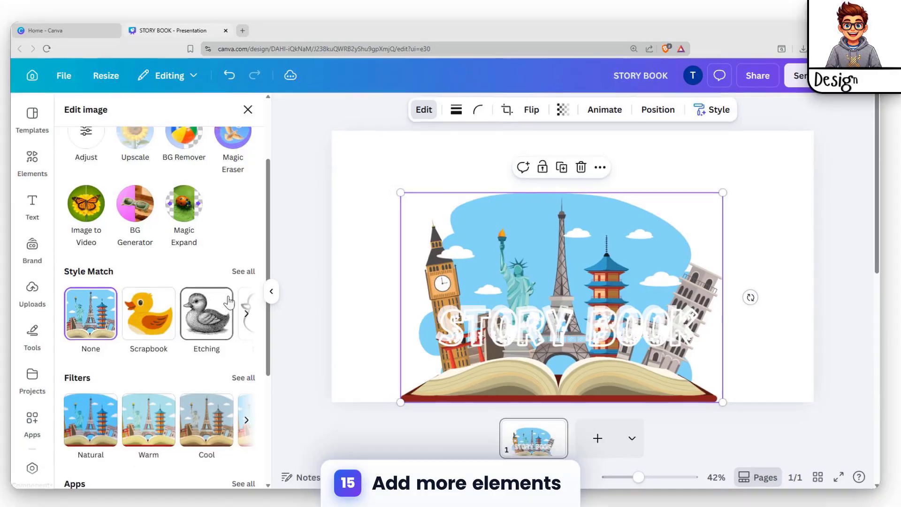
pyautogui.click(147, 301)
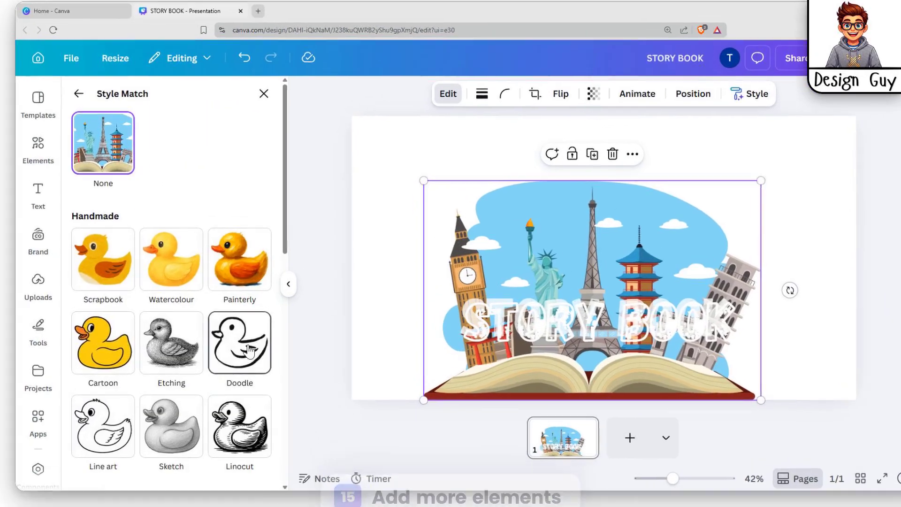
pyautogui.click(242, 345)
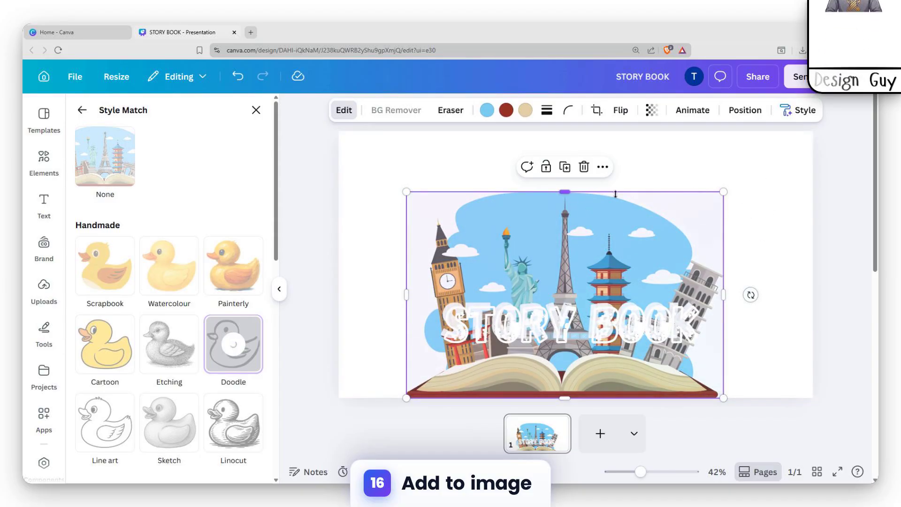
# - Crop the Doodle-styled copy from its upper edge down to the lower part of the STORY BOOK heading, keeping the open book
pyautogui.moveTo(566, 191); pyautogui.dragTo(562, 326)
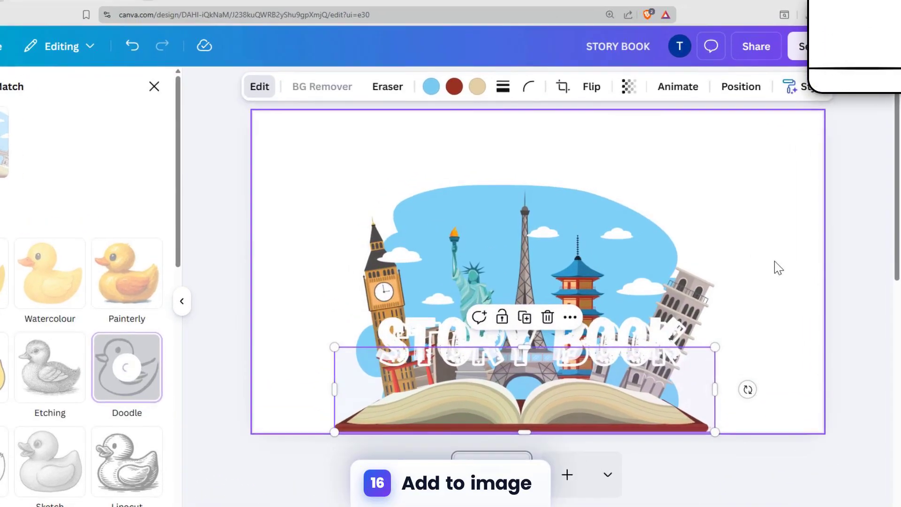
pyautogui.click(767, 256)
pyautogui.click(655, 394)
pyautogui.click(770, 335)
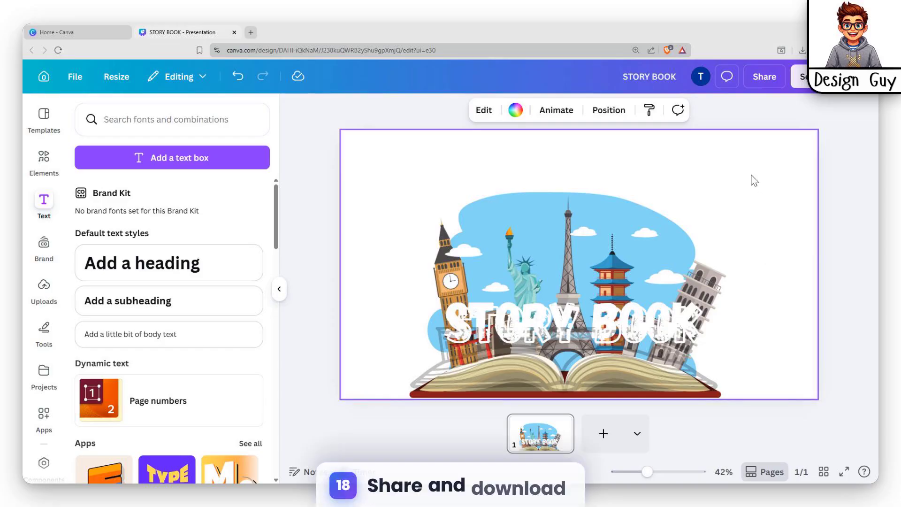
# - Set the design's download options to PNG at size 3.125 and close them without downloading
pyautogui.click(764, 76)
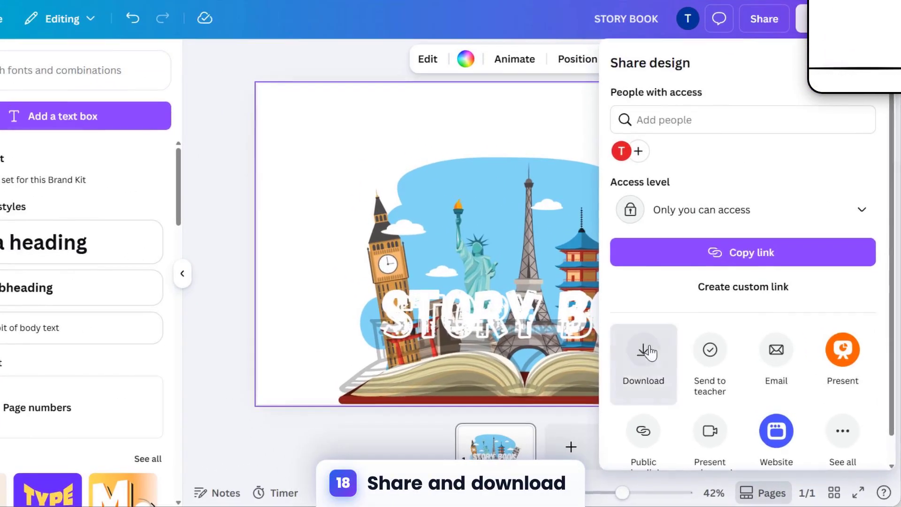
pyautogui.click(648, 351)
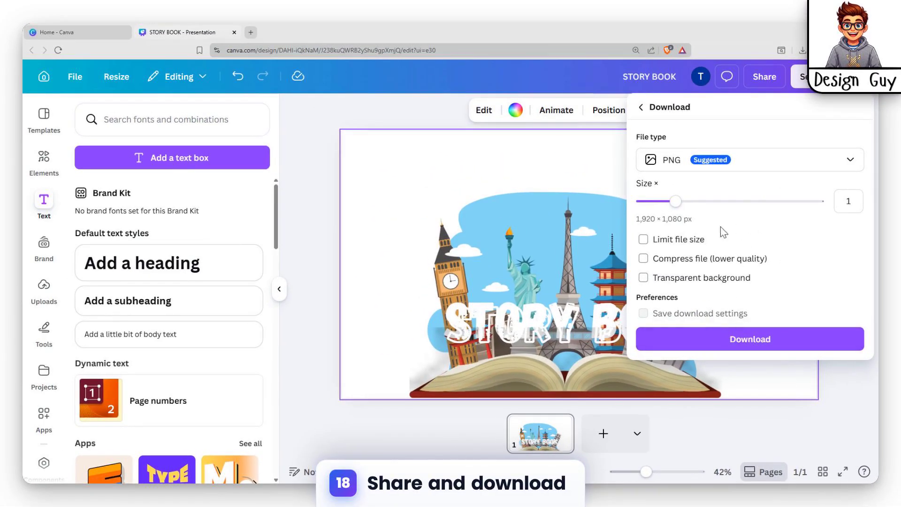
pyautogui.click(740, 162)
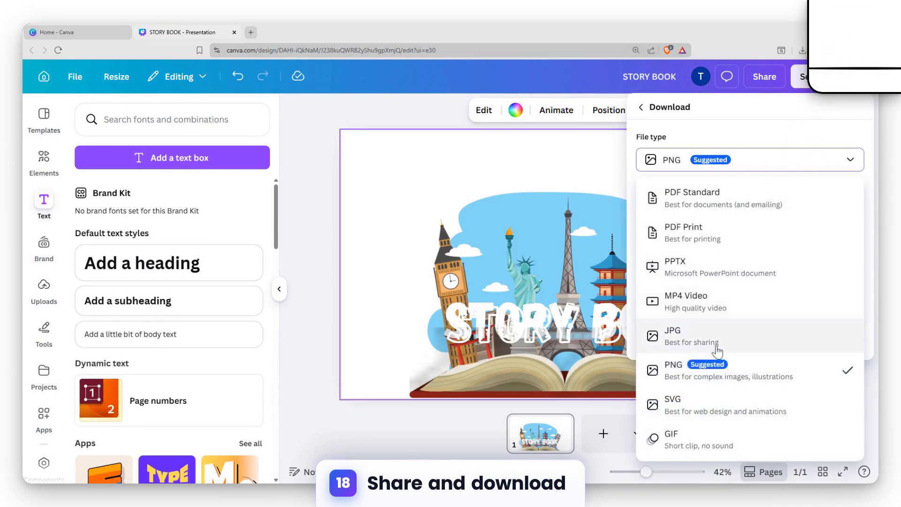
pyautogui.click(716, 366)
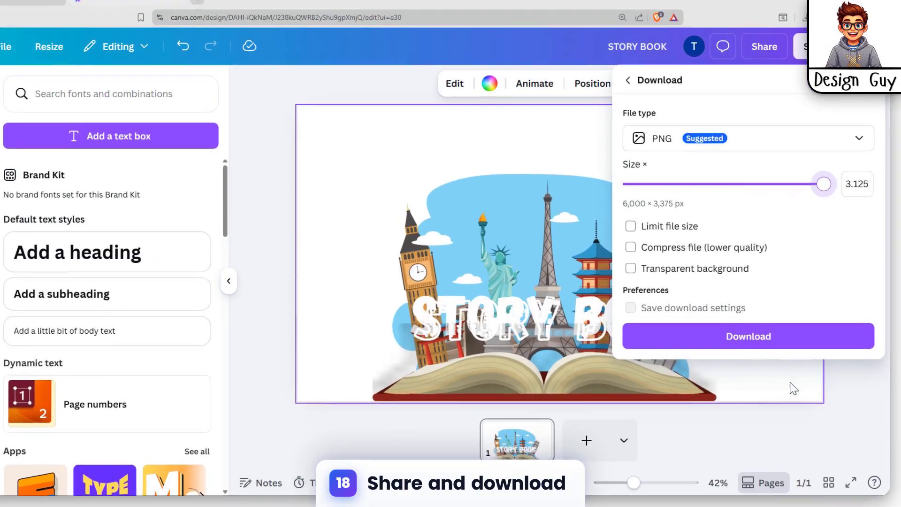
pyautogui.click(793, 384)
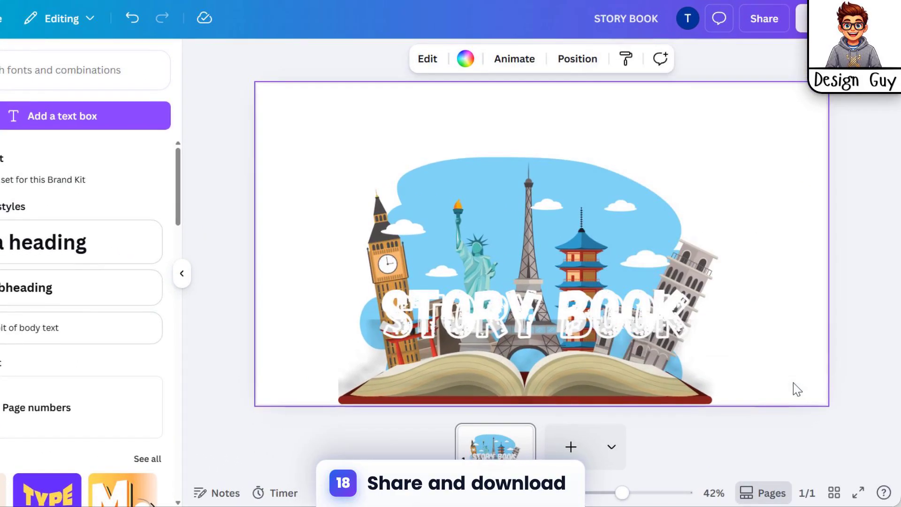